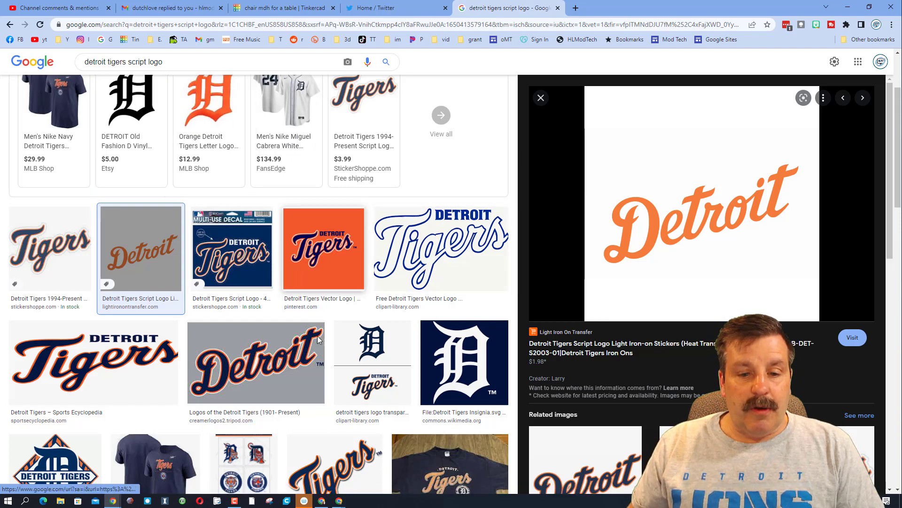
# Step: Capture a rectangular snip of the orange Detroit script logo preview with Snipping Tool
pyautogui.click(270, 501)
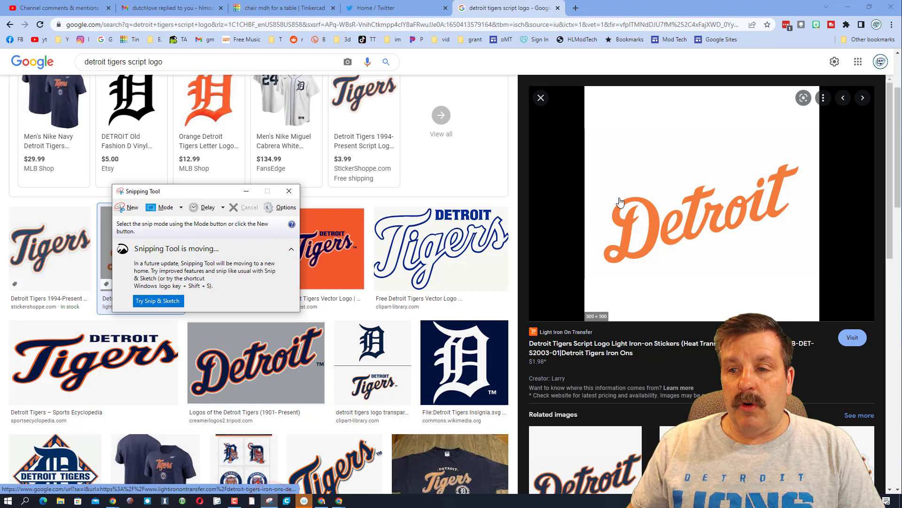
pyautogui.click(127, 213)
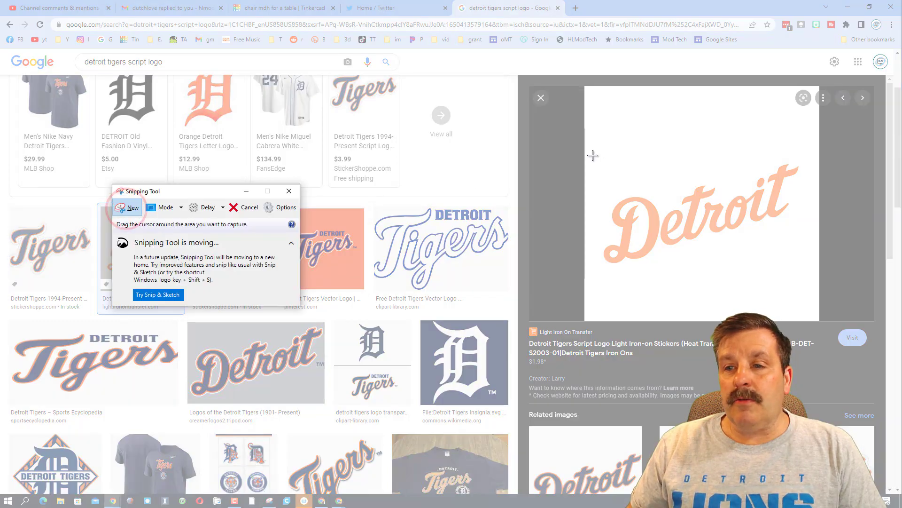
pyautogui.moveTo(593, 155); pyautogui.dragTo(811, 277)
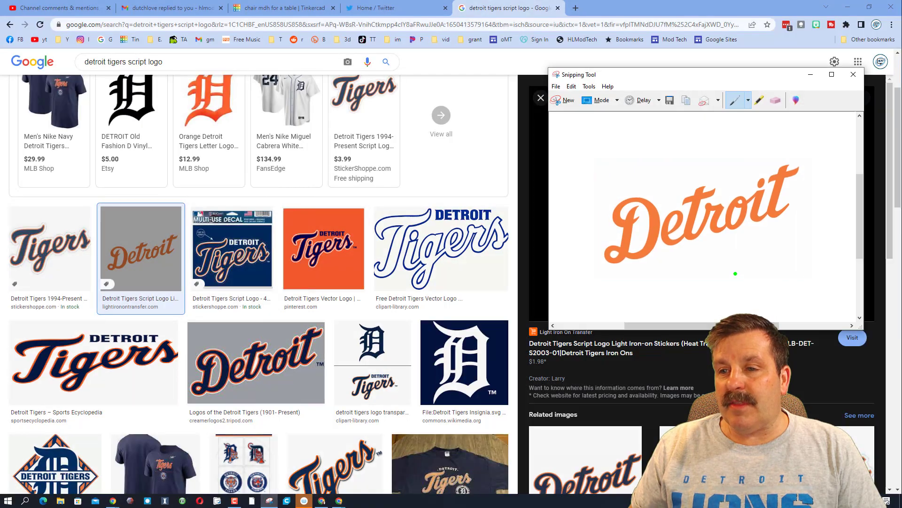
# Step: Save the logo snip as a renamed JPEG file in the Downloads folder
pyautogui.click(668, 105)
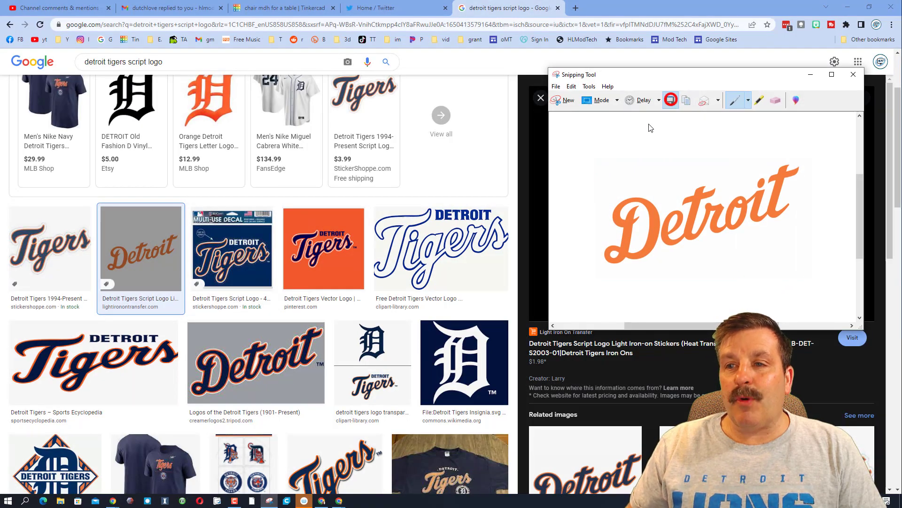
pyautogui.scroll(10, 611, 188)
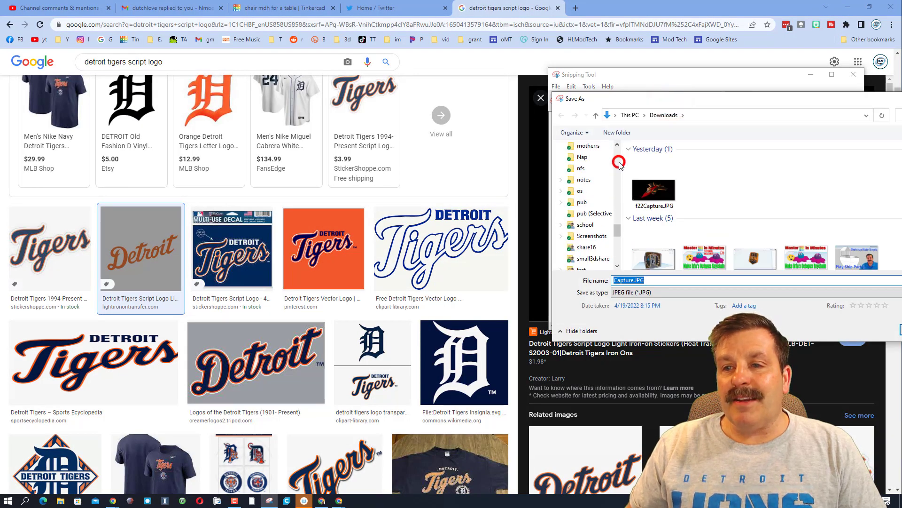
pyautogui.click(588, 176)
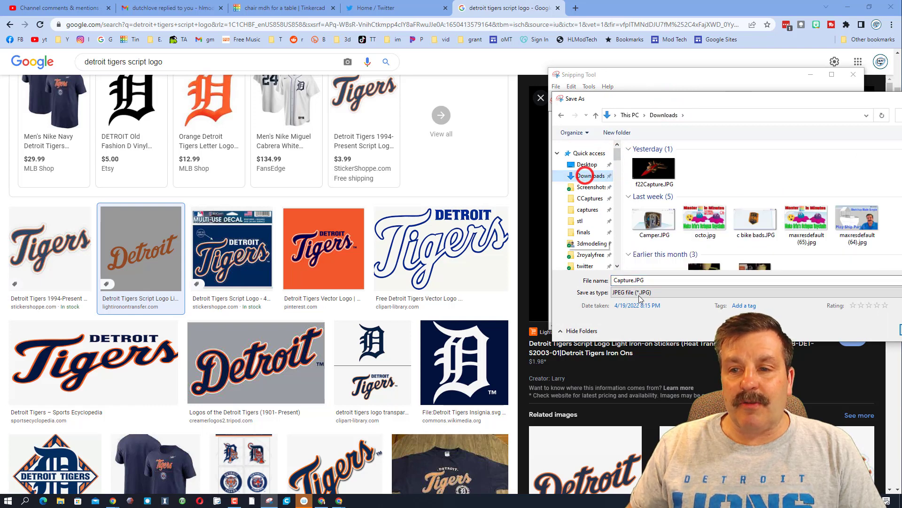
pyautogui.click(631, 279)
pyautogui.moveTo(631, 278); pyautogui.dragTo(600, 280)
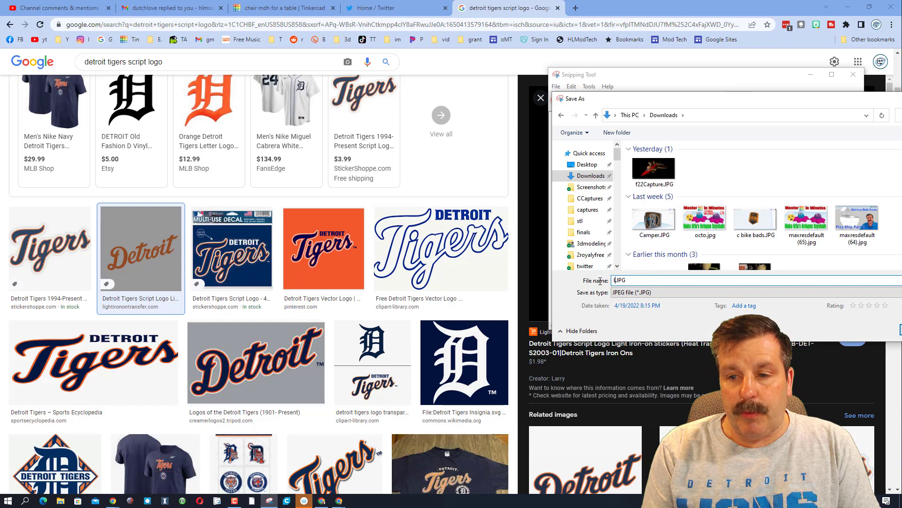
pyautogui.press('Return')
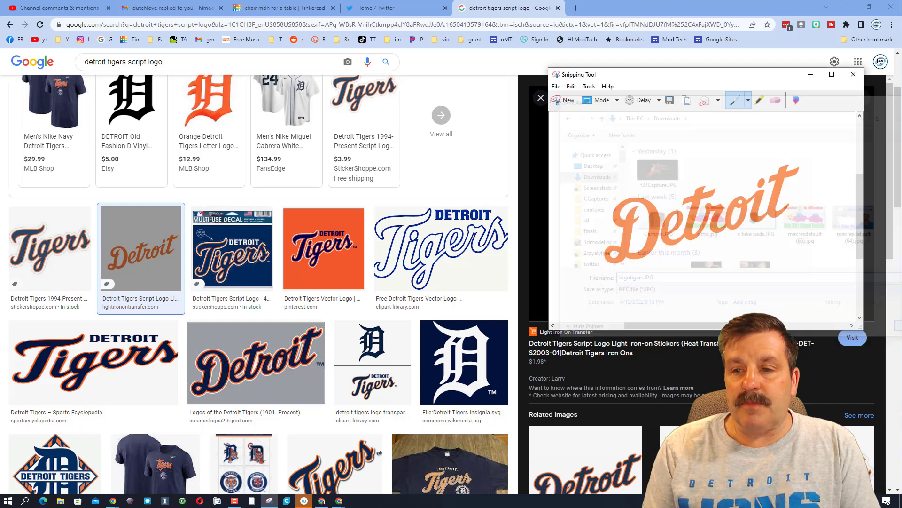
# Step: Open picsvg.com in a new browser tab and upload the saved Detroit logo picture
pyautogui.click(575, 8)
pyautogui.write('picsvg.com')
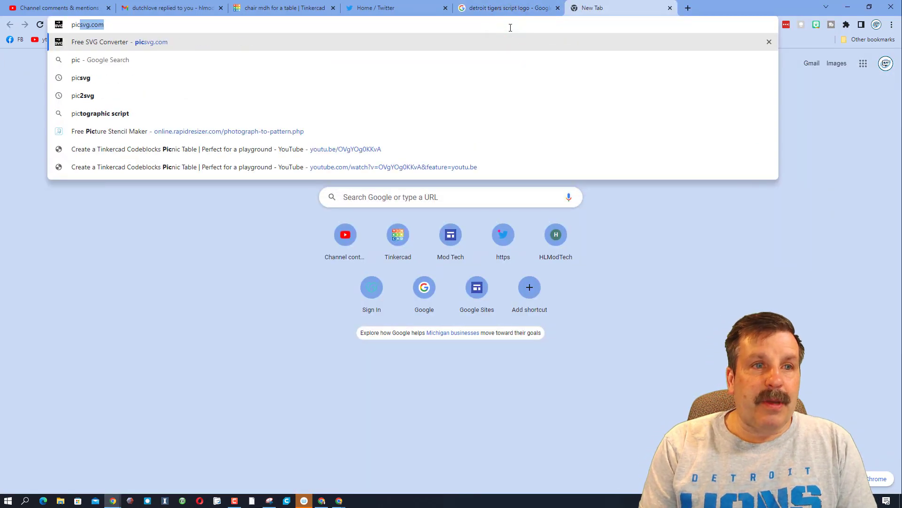
pyautogui.press('Return')
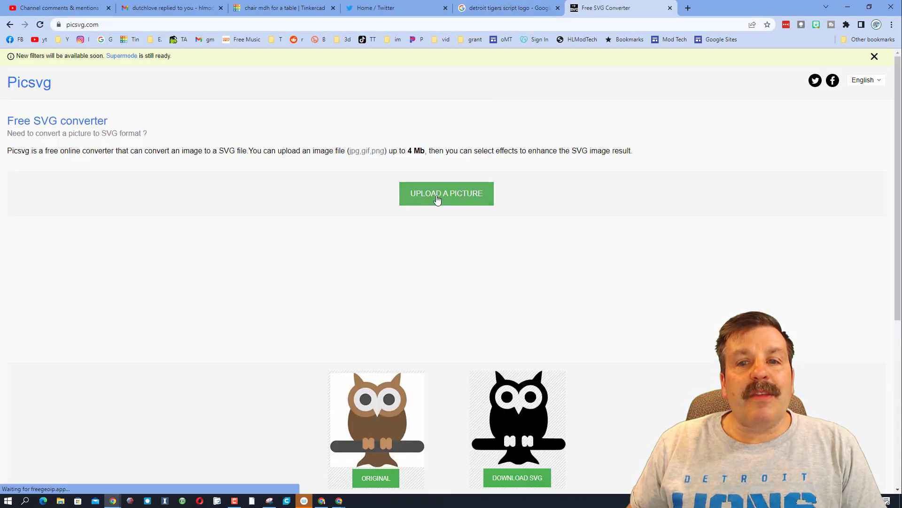
pyautogui.click(435, 193)
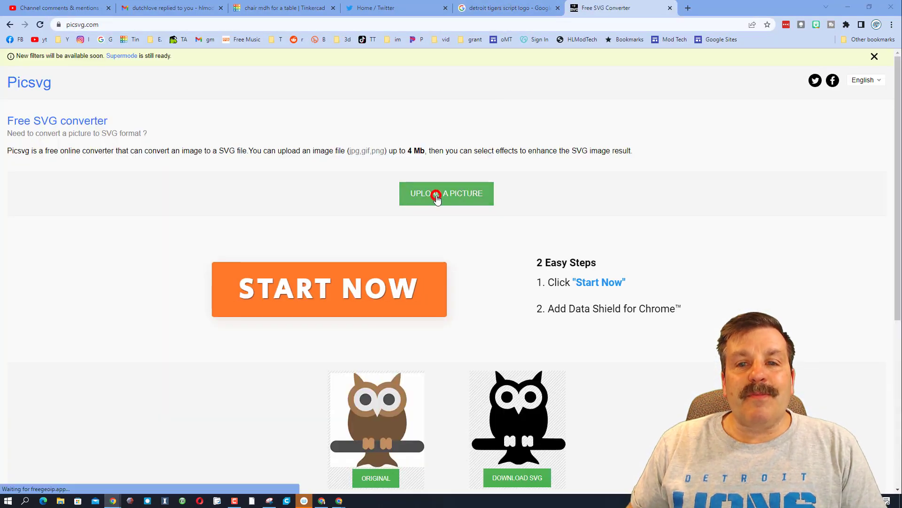
pyautogui.click(153, 98)
pyautogui.doubleClick(154, 97)
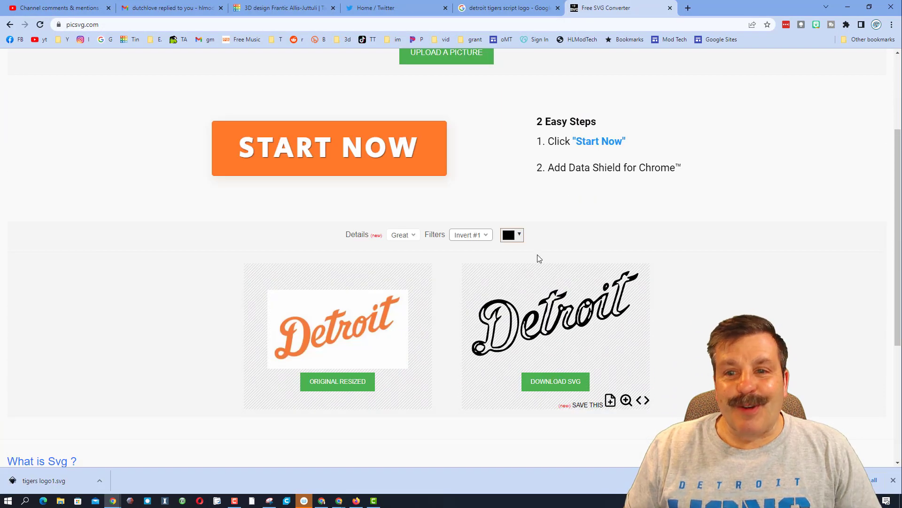
# Step: Apply the Invert #4 filter to the logo and save the converted SVG in the Downloads folder
pyautogui.click(473, 235)
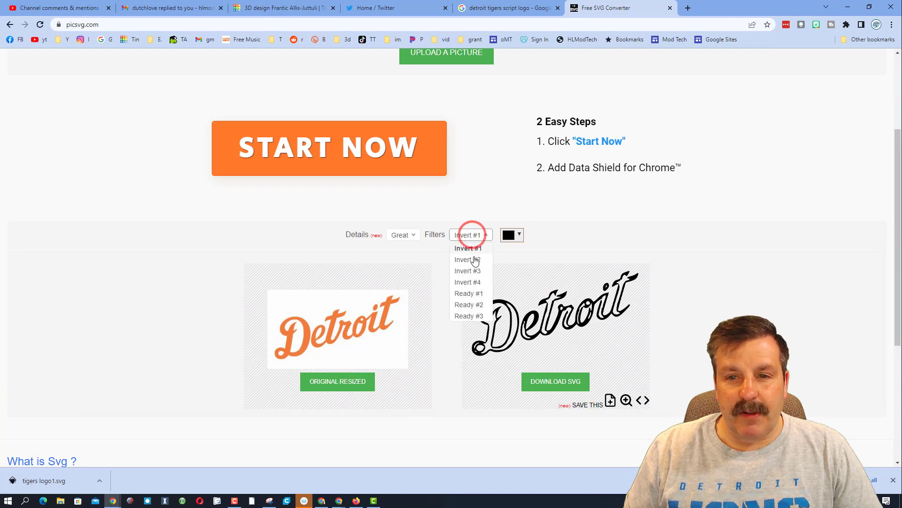
pyautogui.click(474, 283)
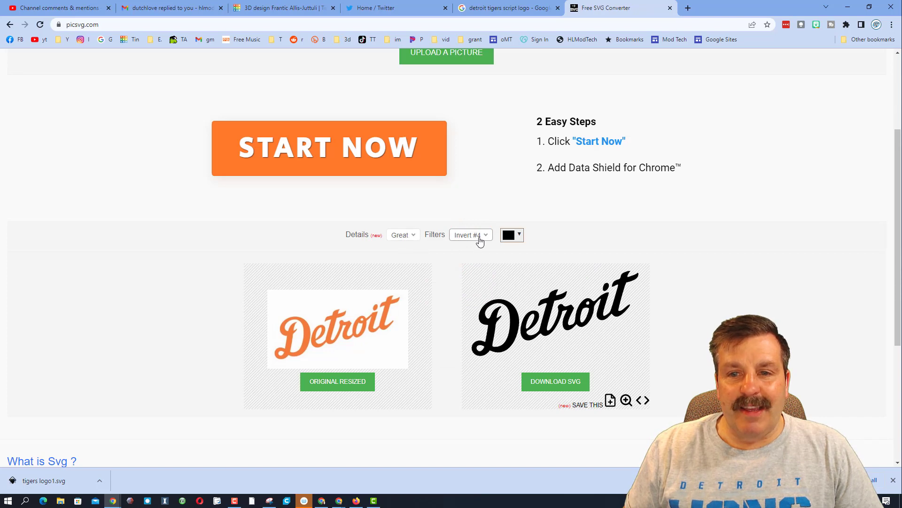
pyautogui.click(557, 382)
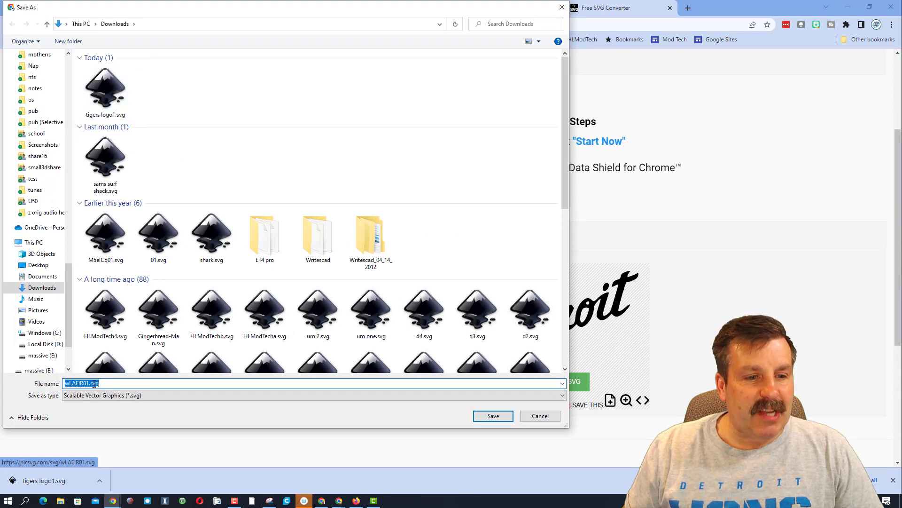
pyautogui.click(493, 415)
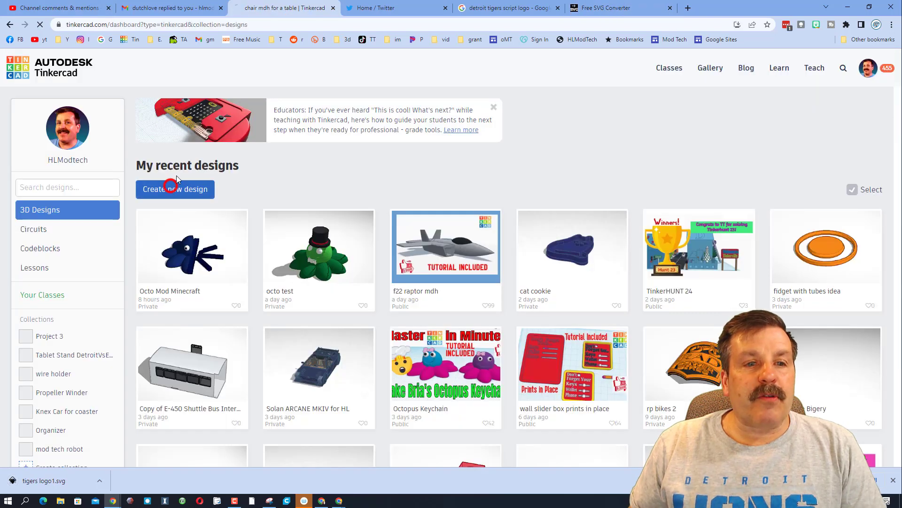
# Step: Create a new 3D design in Tinkercad and load tigers logo1.svg for import
pyautogui.click(170, 185)
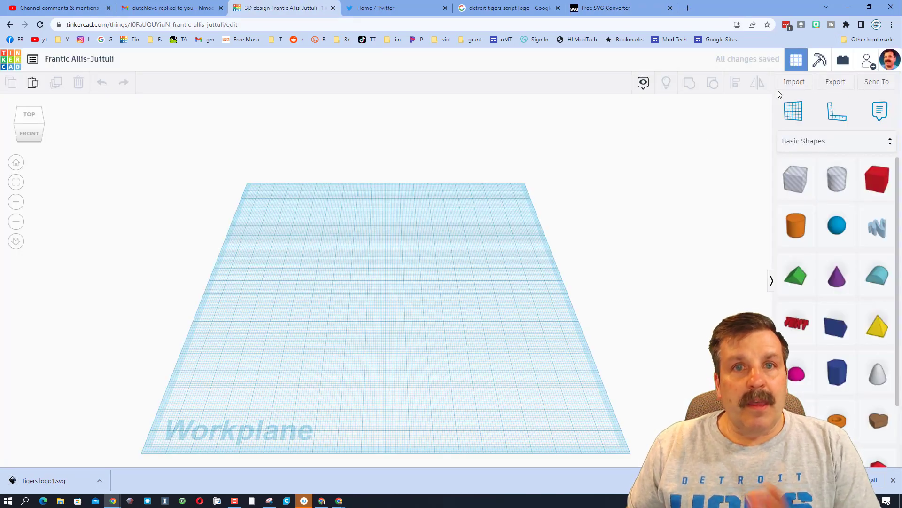
pyautogui.click(794, 82)
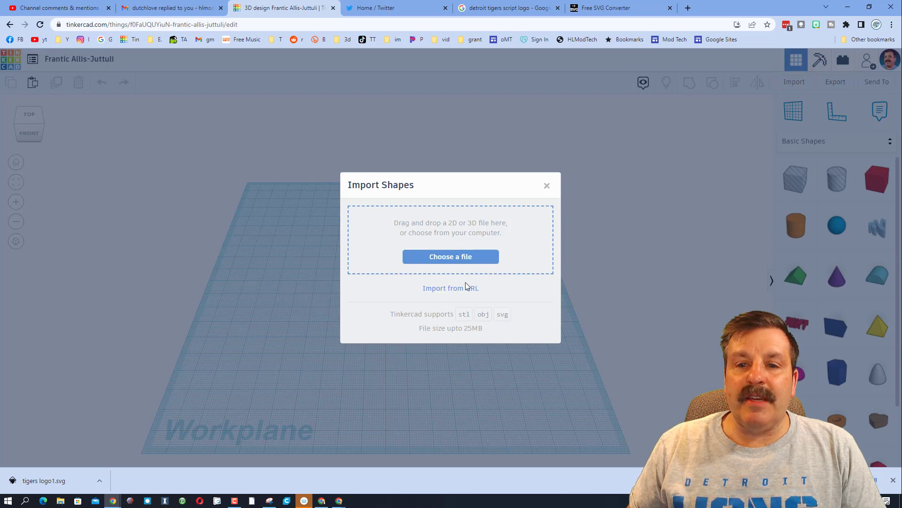
pyautogui.click(450, 257)
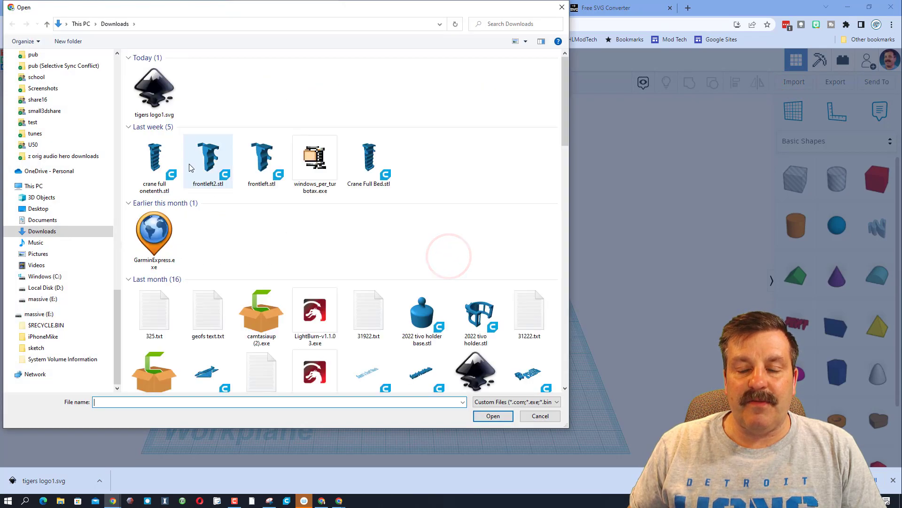
pyautogui.click(161, 96)
pyautogui.doubleClick(161, 97)
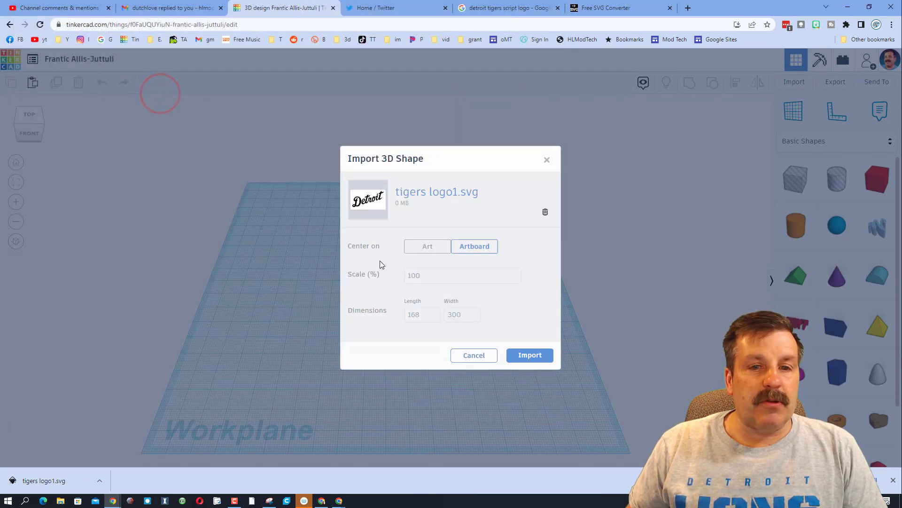
# Step: Import the logo SVG centered on Art with its width set to 60
pyautogui.click(425, 246)
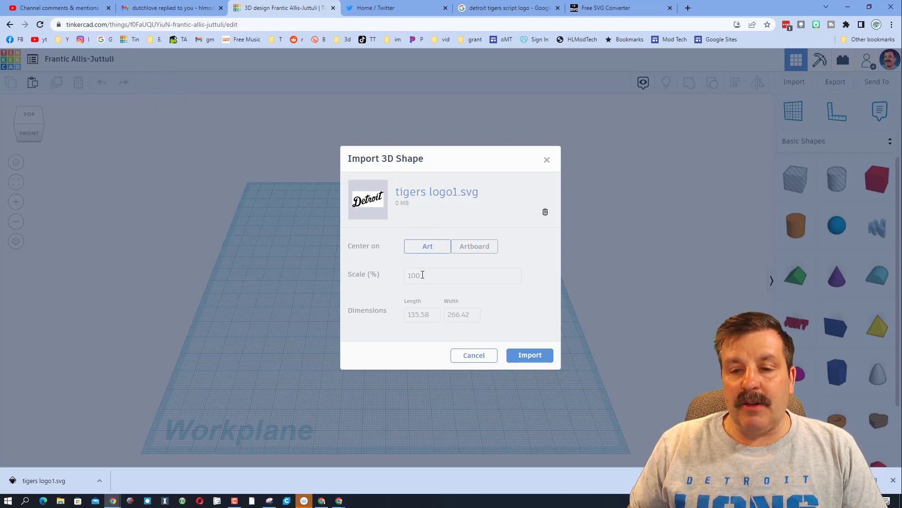
pyautogui.click(476, 316)
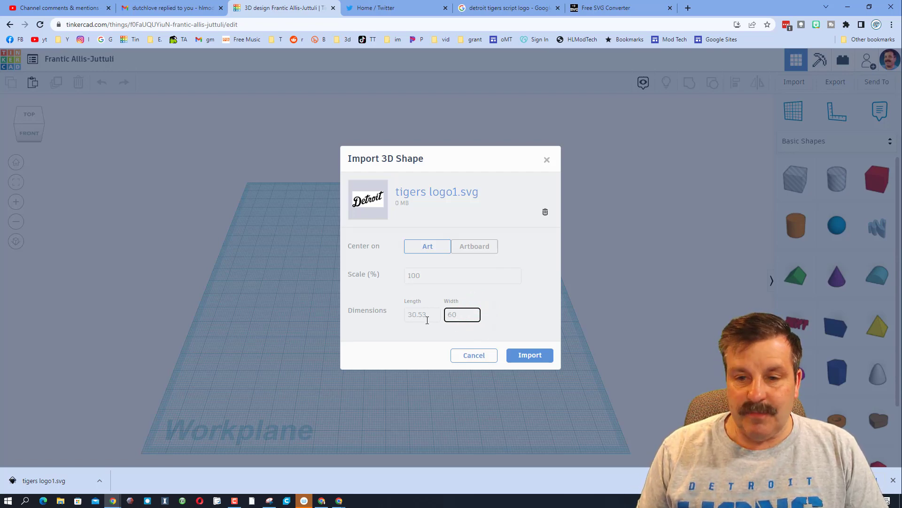
pyautogui.click(528, 356)
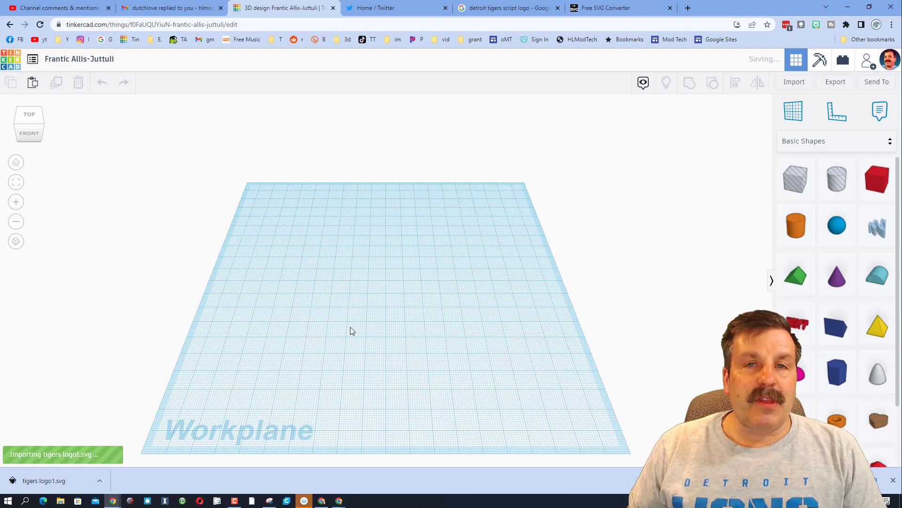
# Step: Set the height of the imported Detroit lettering to 2 mm
pyautogui.scroll(5, 391, 301)
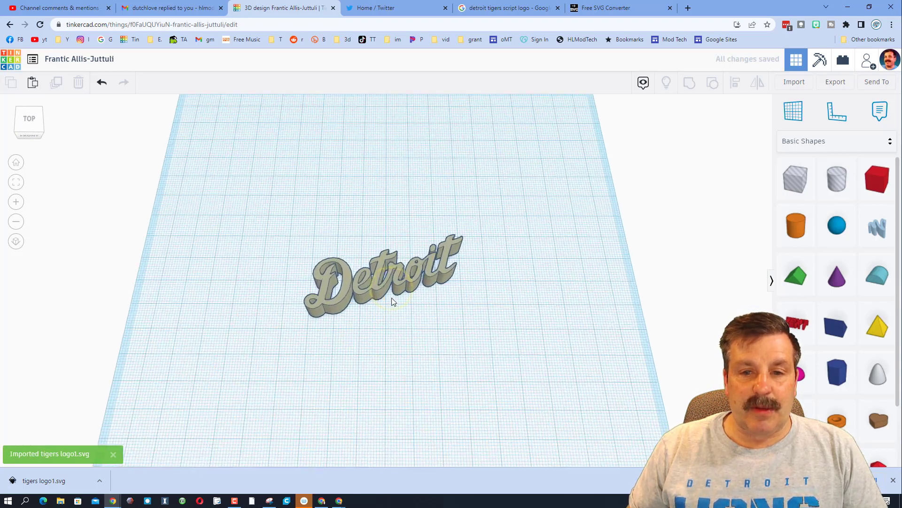
pyautogui.scroll(2, 402, 275)
pyautogui.click(402, 274)
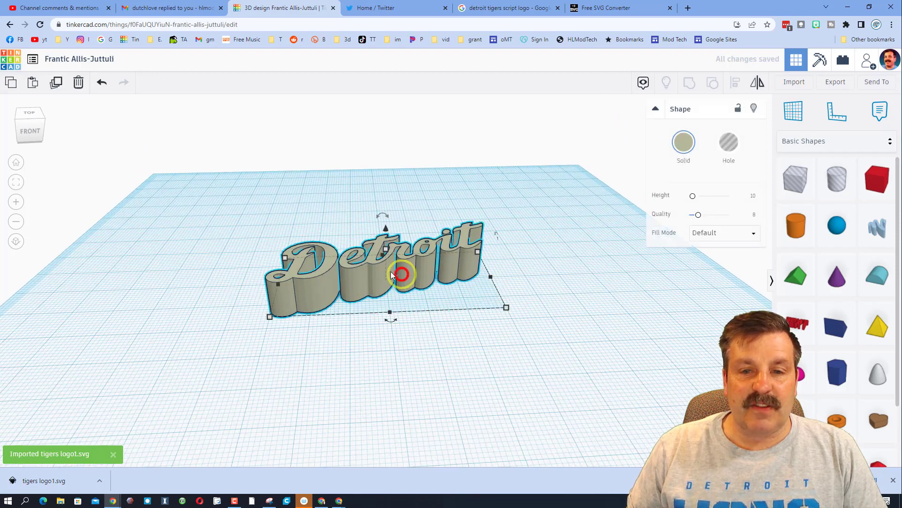
pyautogui.click(429, 262)
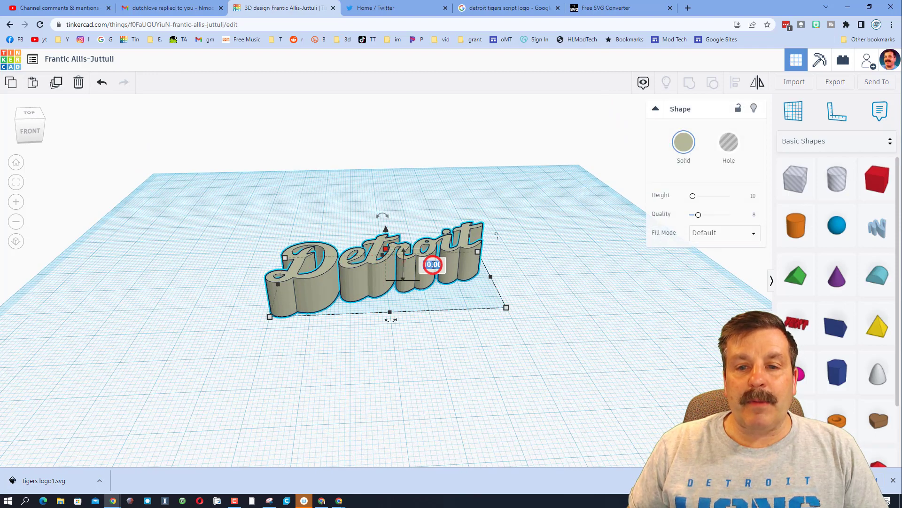
pyautogui.write('2')
pyautogui.press('Return')
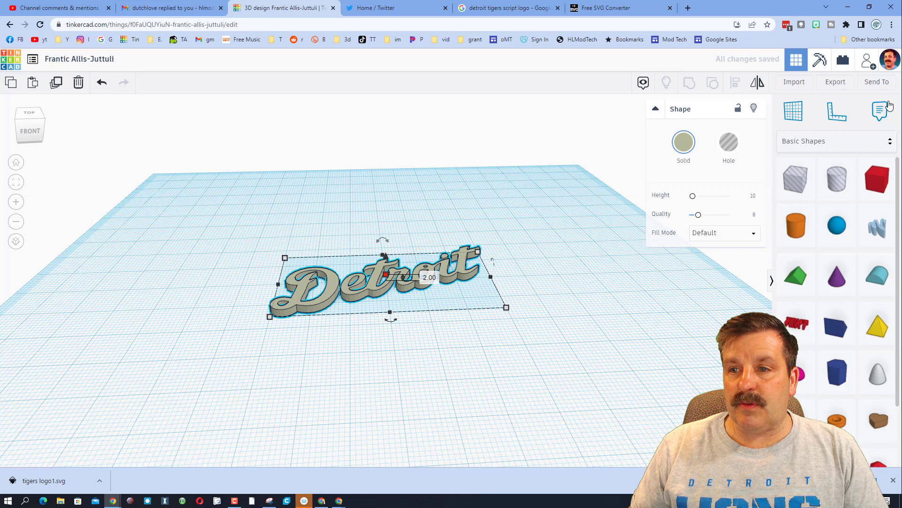
# Step: Duplicate the Detroit lettering, place the copy behind the original, and color the copy orange
pyautogui.press('f')
pyautogui.click(443, 292)
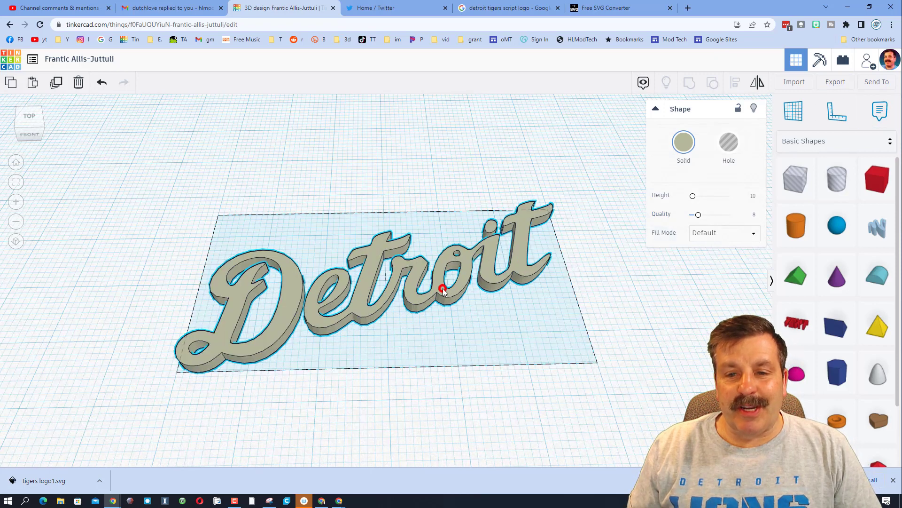
pyautogui.keyDown('alt'); pyautogui.moveTo(443, 292); pyautogui.dragTo(418, 228); pyautogui.keyUp('alt')
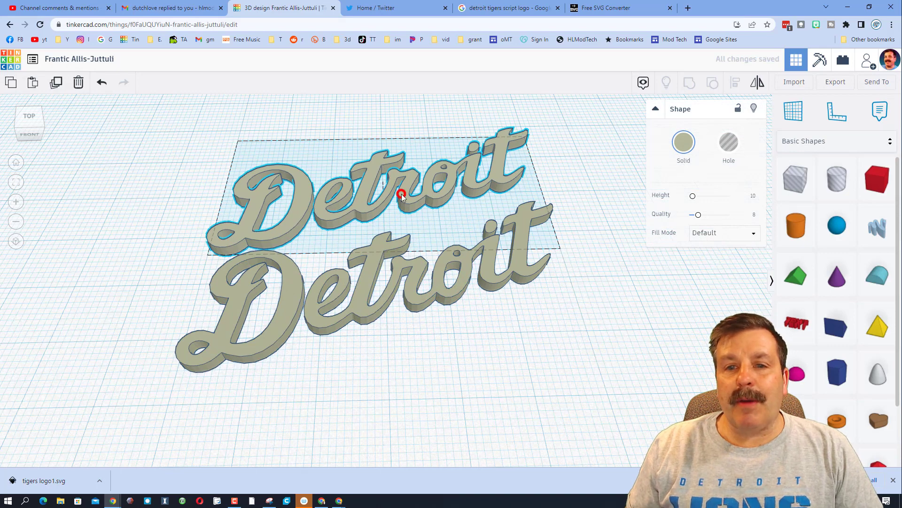
pyautogui.click(684, 142)
pyautogui.click(677, 216)
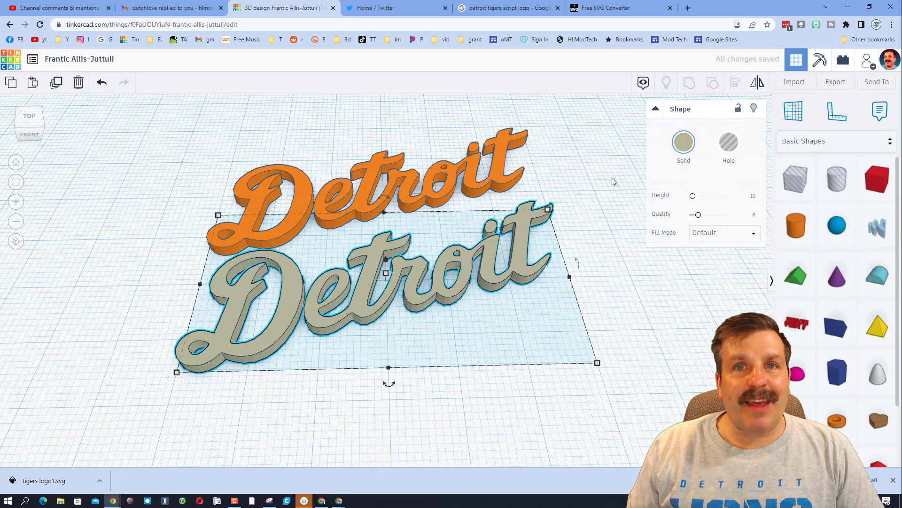
# Step: Color the original front Detroit lettering dark blue
pyautogui.click(679, 146)
pyautogui.click(765, 245)
pyautogui.click(544, 293)
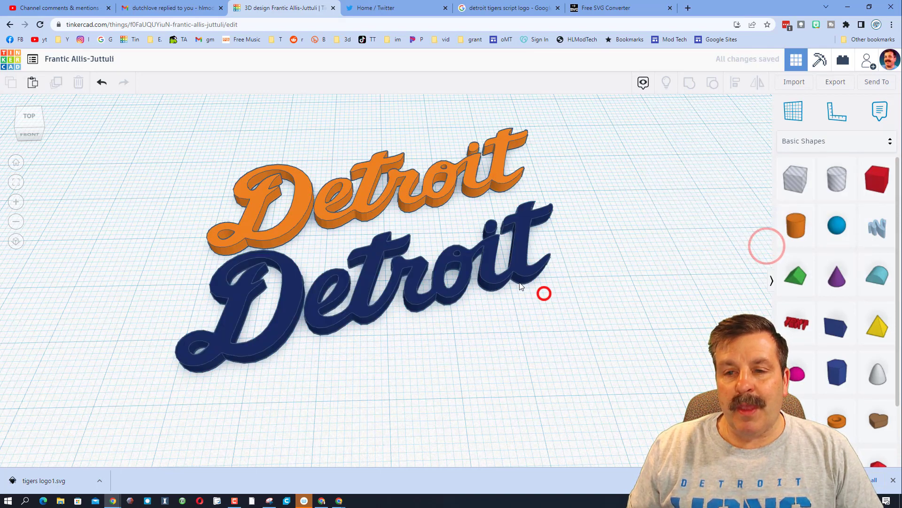
# Step: Change the dark blue lettering's fill mode to Outer Line and set its line width to 2
pyautogui.click(521, 286)
pyautogui.click(705, 233)
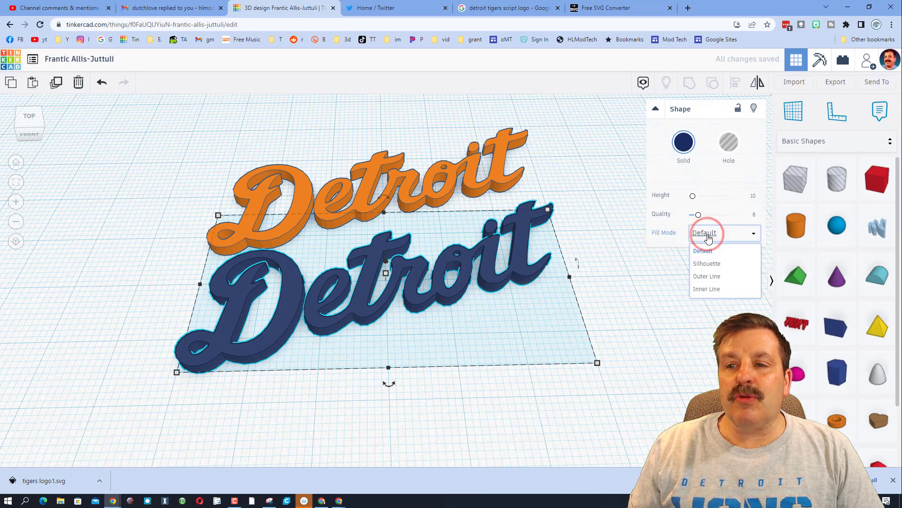
pyautogui.click(711, 279)
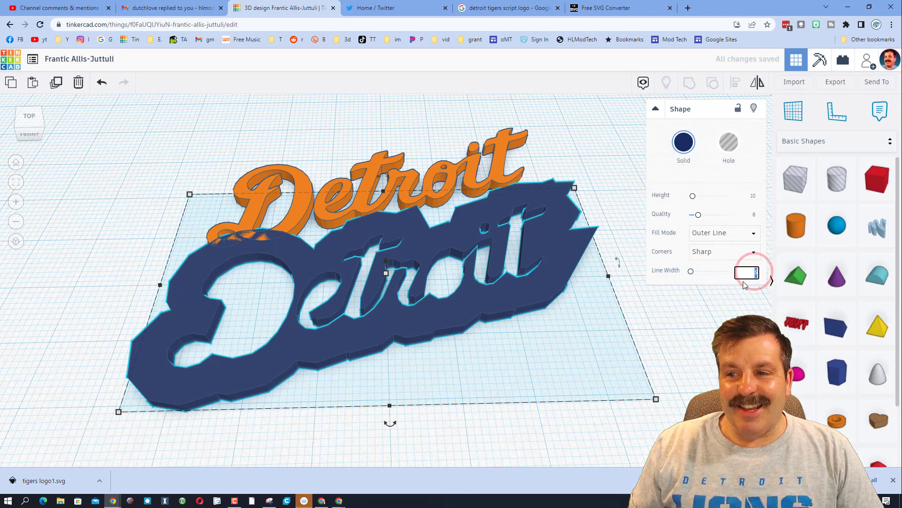
pyautogui.press('Return')
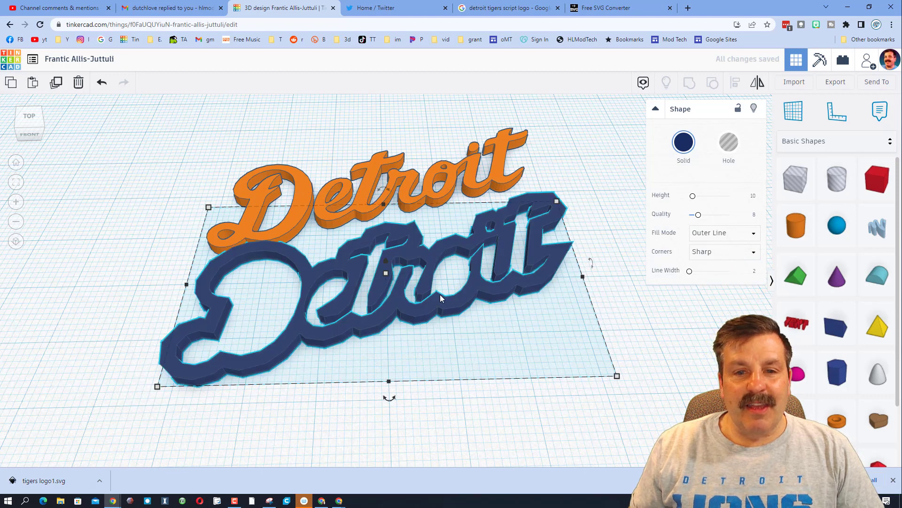
# Step: Change the dark blue outline's corner style to Round
pyautogui.click(752, 251)
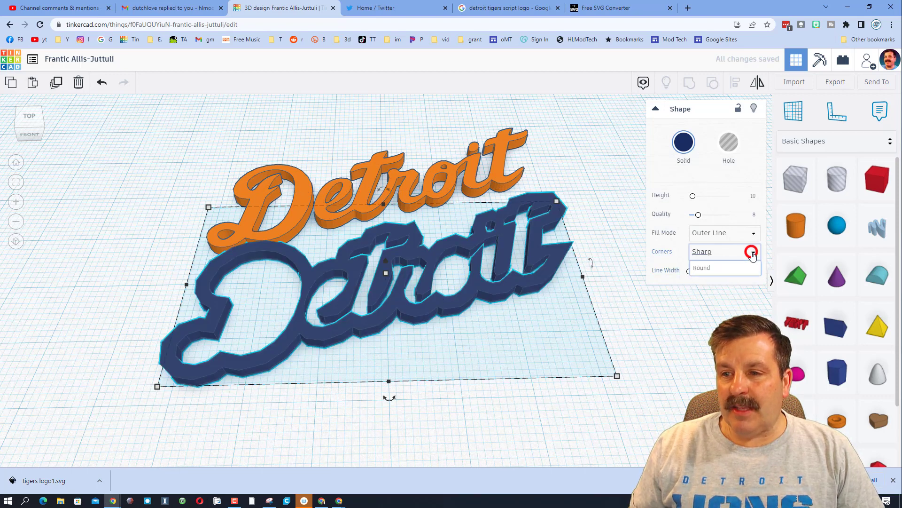
pyautogui.click(725, 272)
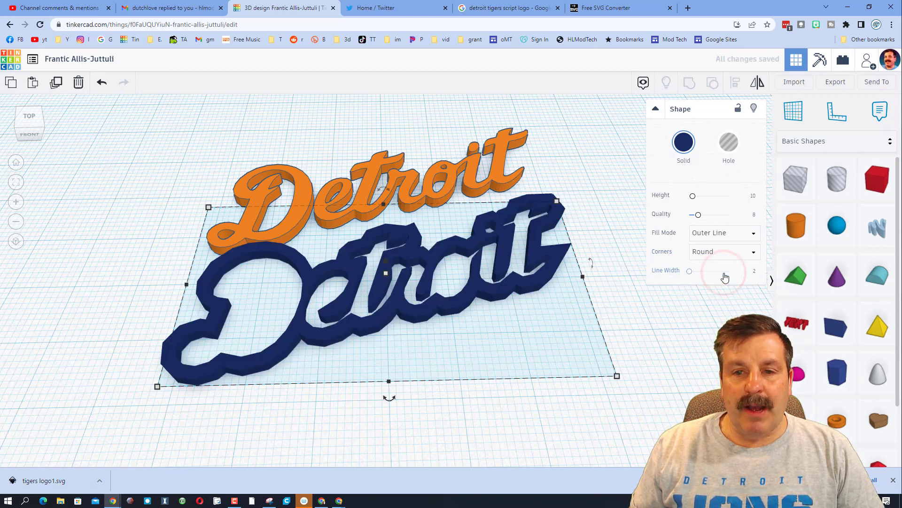
# Step: Align the orange and dark blue Detroit letterings on their centers so the orange letters sit inside the outline
pyautogui.click(369, 135)
pyautogui.hotkey('ctrl', 'a')
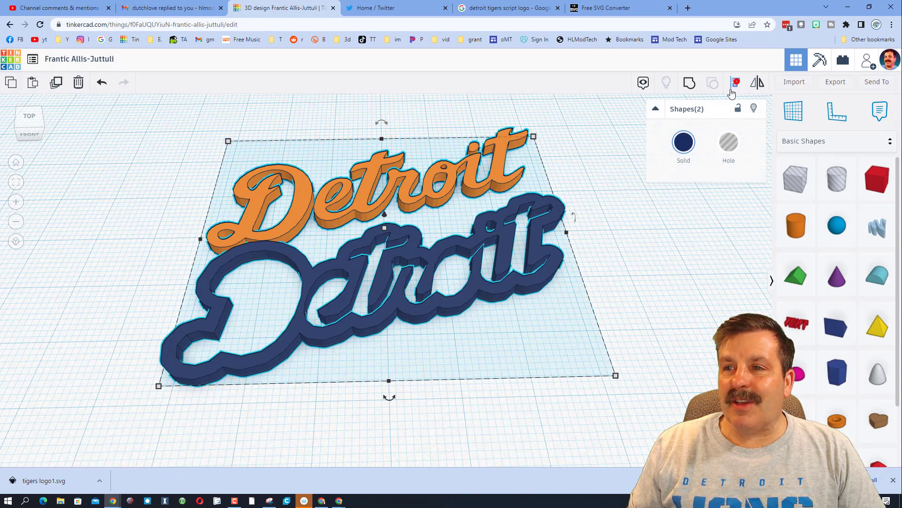
pyautogui.click(735, 82)
pyautogui.click(188, 239)
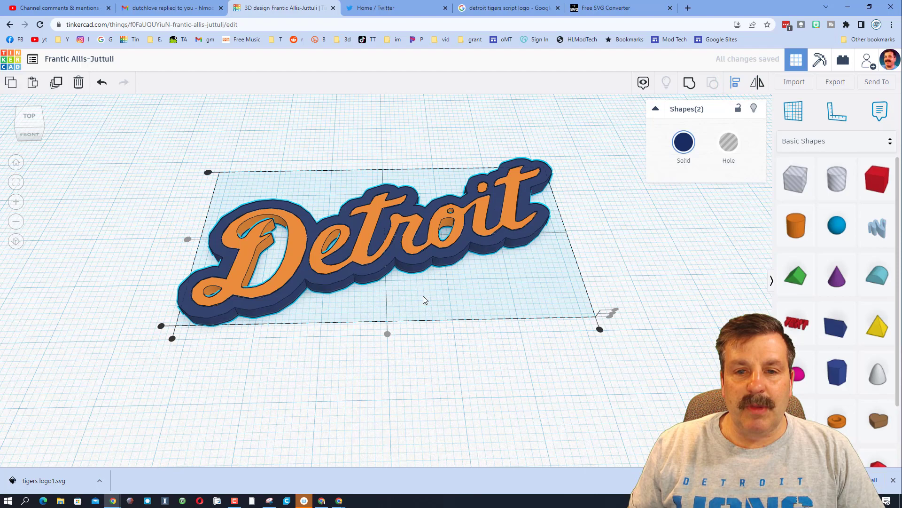
pyautogui.click(423, 295)
# Step: Raise the height of the orange Detroit lettering to 3 mm
pyautogui.scroll(4, 422, 297)
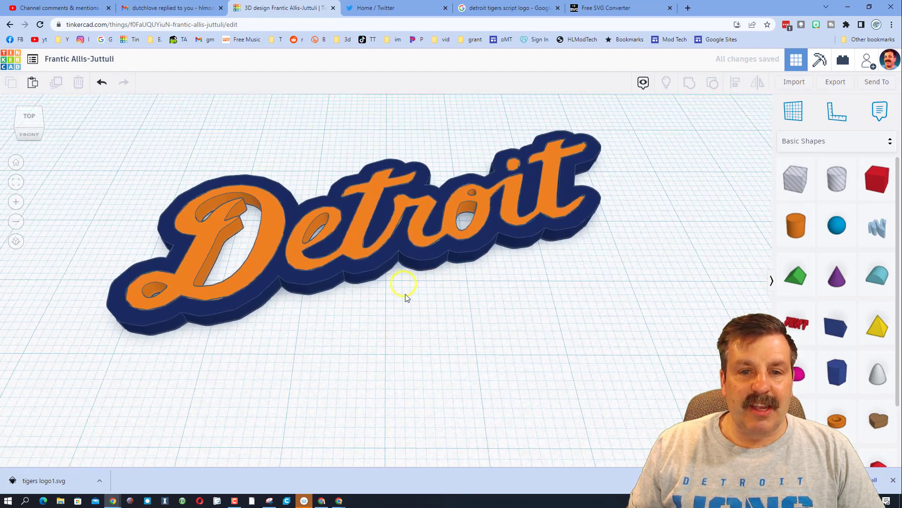
pyautogui.click(391, 254)
pyautogui.moveTo(474, 294); pyautogui.dragTo(472, 238, button='right')
pyautogui.click(521, 205)
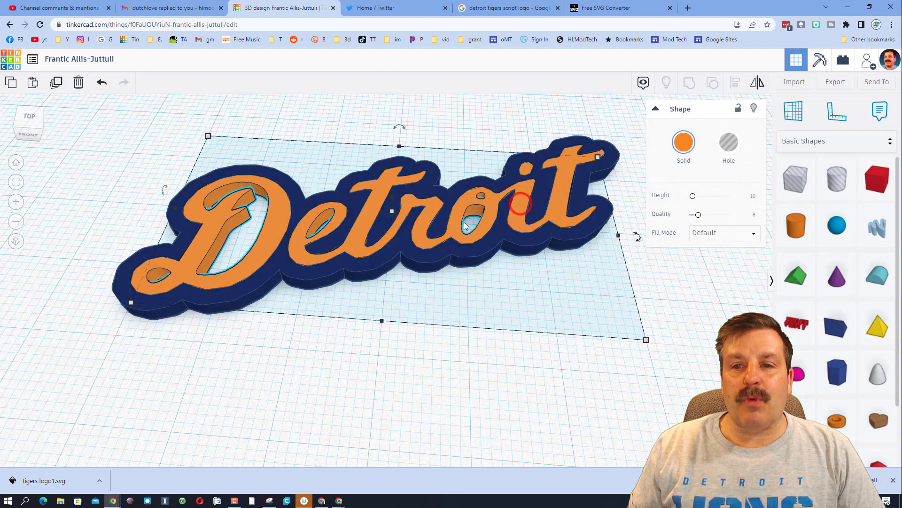
pyautogui.click(394, 214)
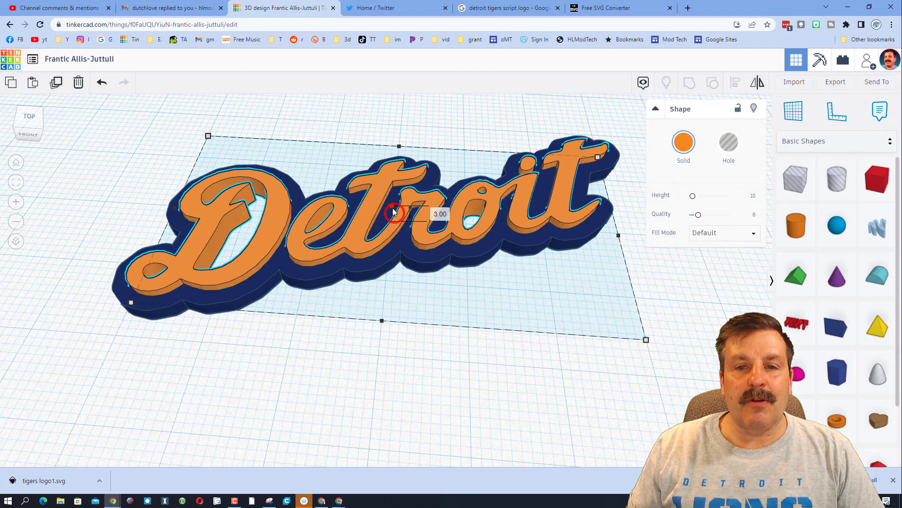
pyautogui.moveTo(383, 238); pyautogui.dragTo(427, 253, button='right')
# Step: Reduce the line width of the dark blue outline around the Detroit lettering
pyautogui.click(428, 253)
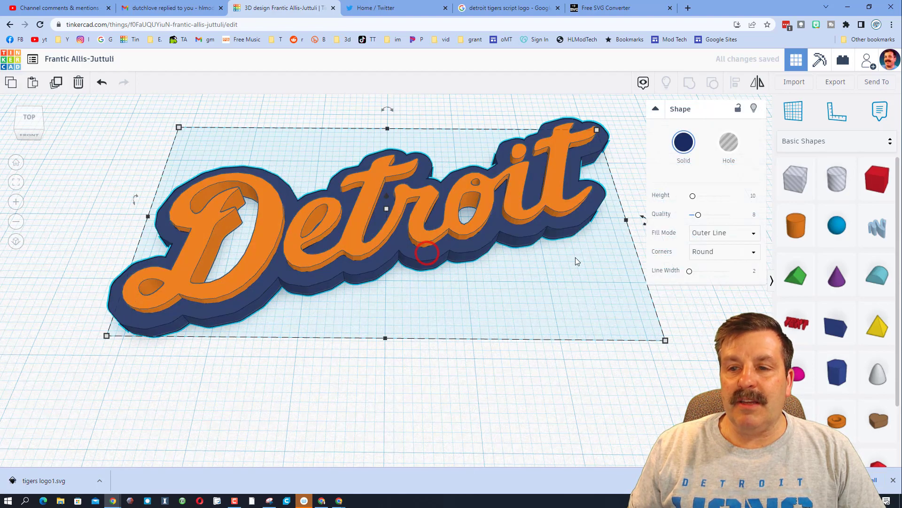
pyautogui.click(392, 289)
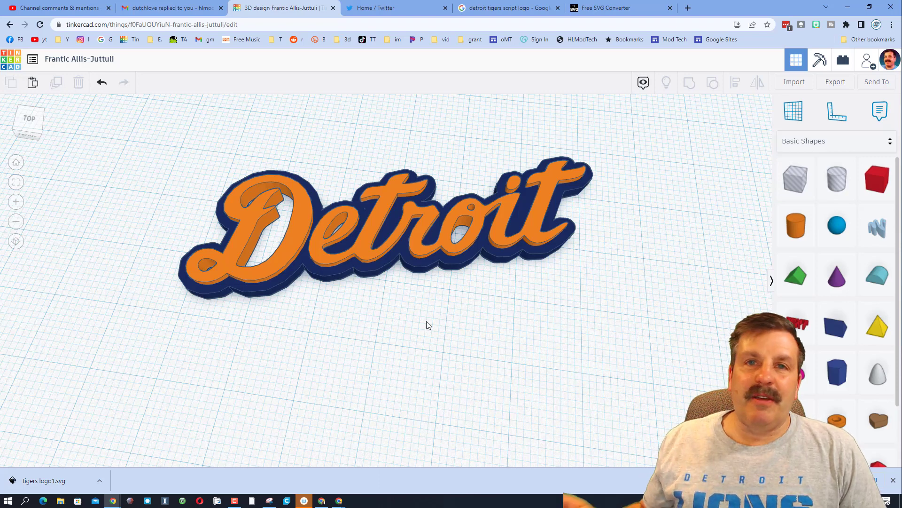
# Step: Select the orange Detroit lettering
pyautogui.click(431, 244)
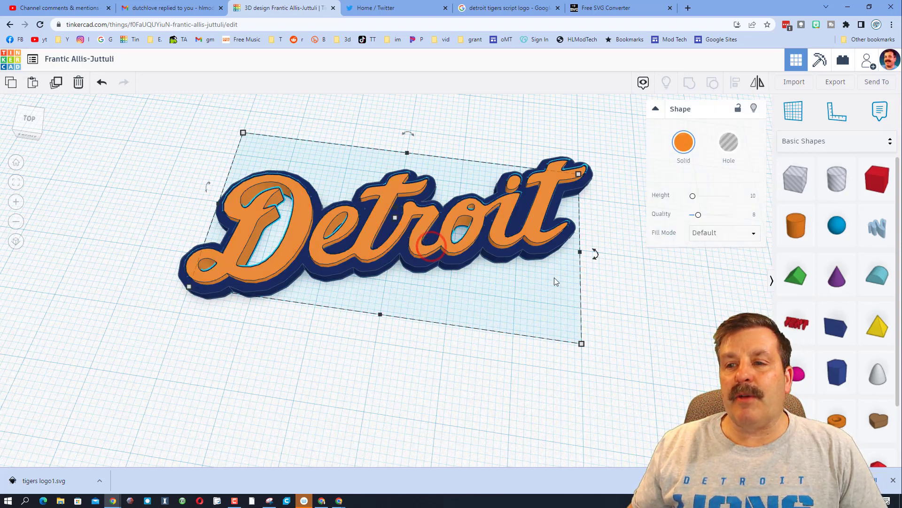